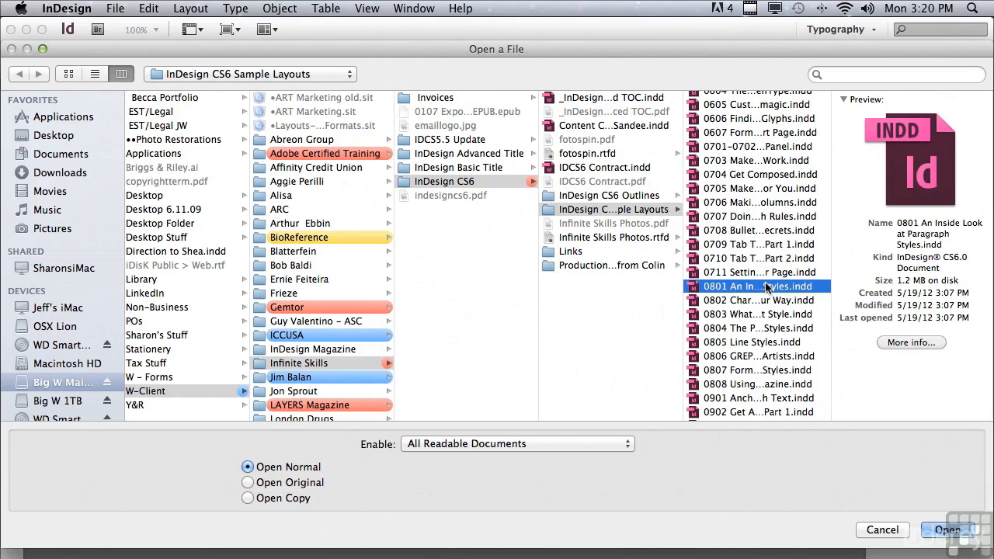
- Open the document "0801 An Inside Look at Paragraph Styles.indd" and magnify the upper part of the two-column page
left_click(932, 531)
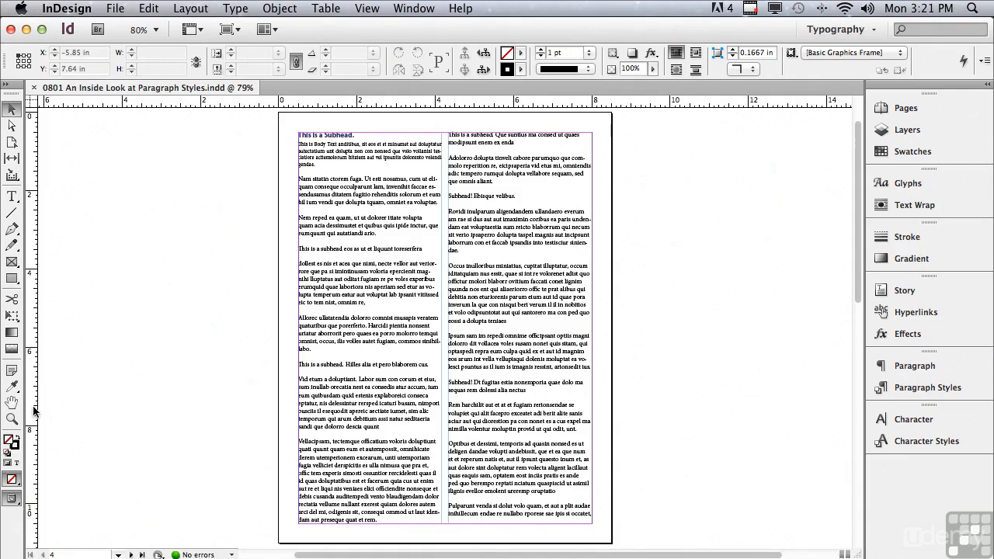
left_click(12, 419)
left_click_drag(274, 113, 681, 259)
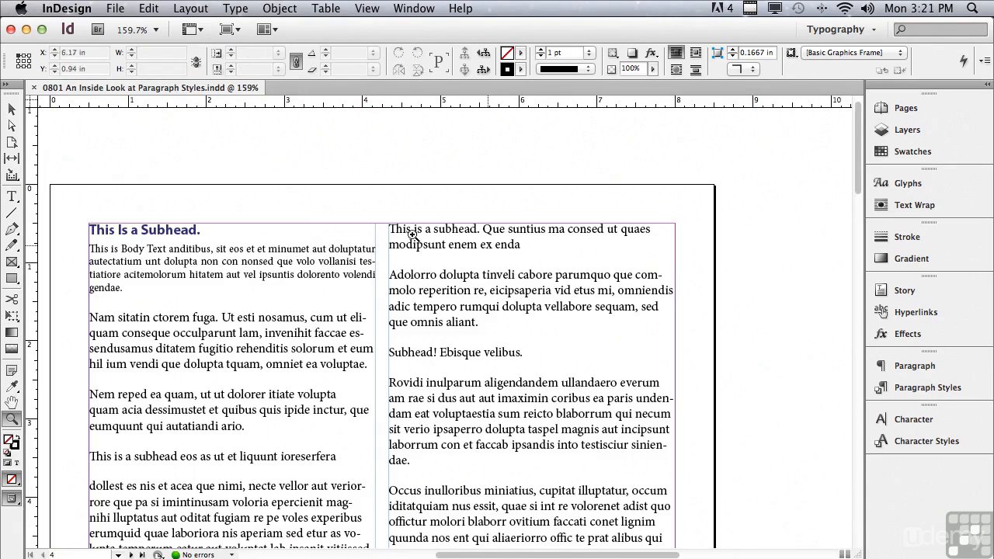
left_click(12, 109)
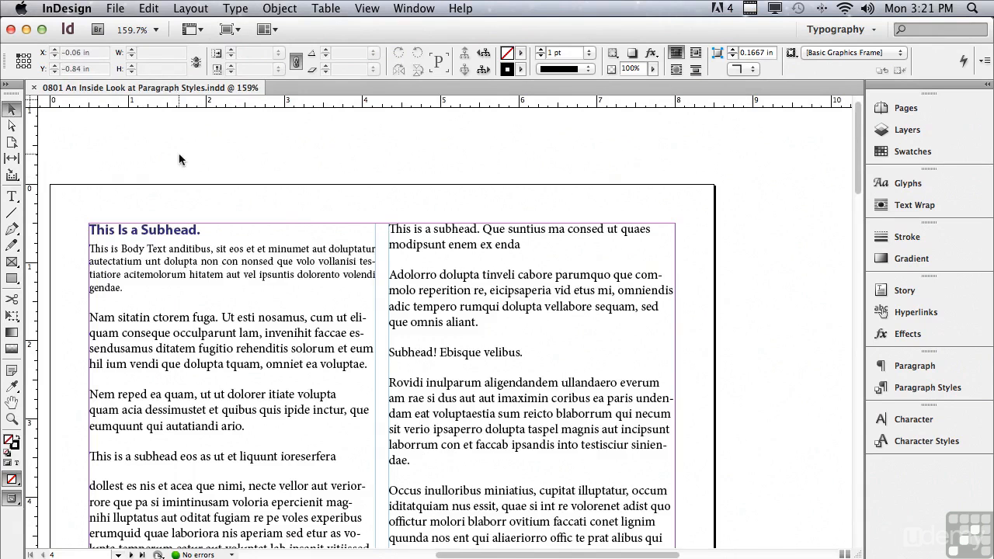
- Float the Paragraph Styles list over the page's upper-right corner and collapse the Paragraph settings
left_click(911, 363)
left_click_drag(780, 359, 669, 128)
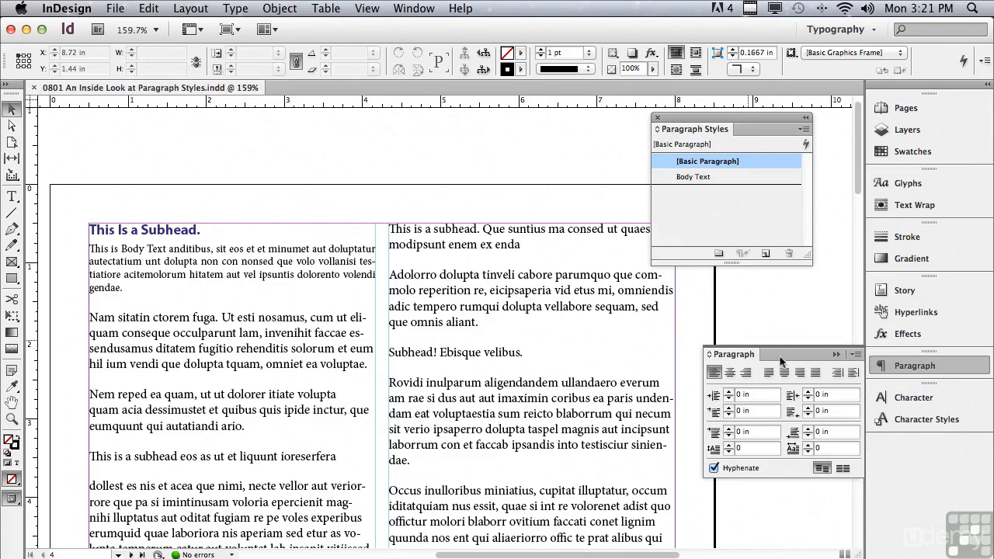
left_click(837, 355)
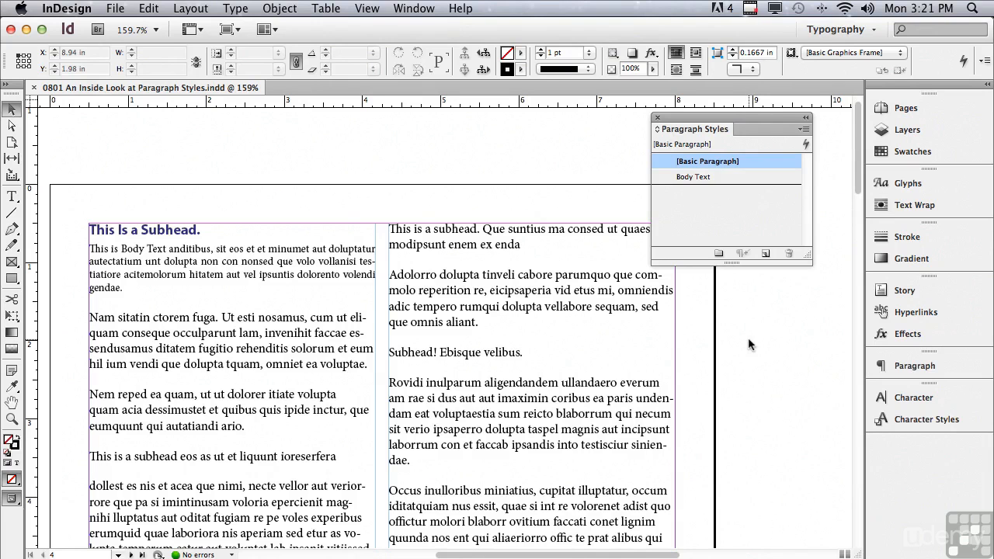
- Create a paragraph style named Subhead from the formatted "This Is a Subhead." heading and apply it to that heading
double_click(137, 228)
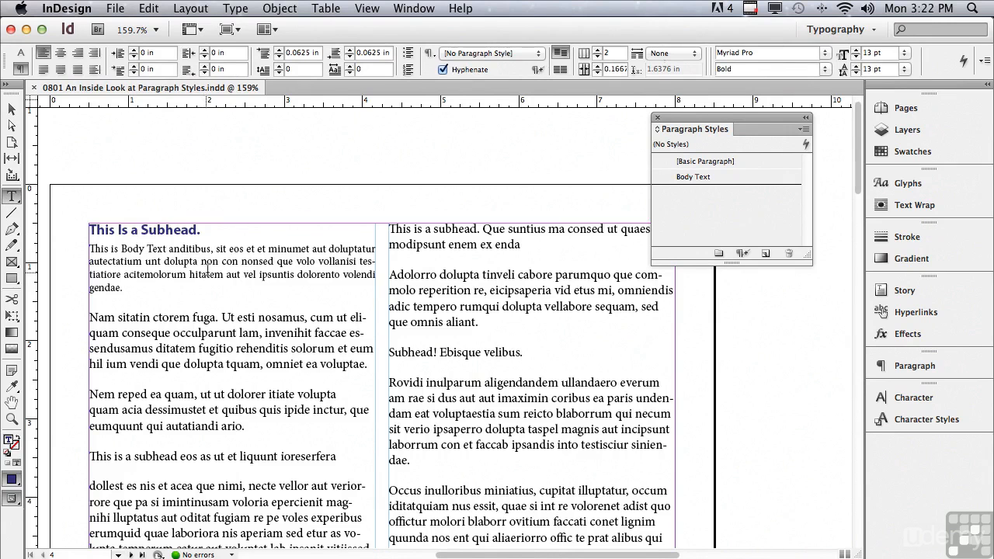
left_click(804, 132)
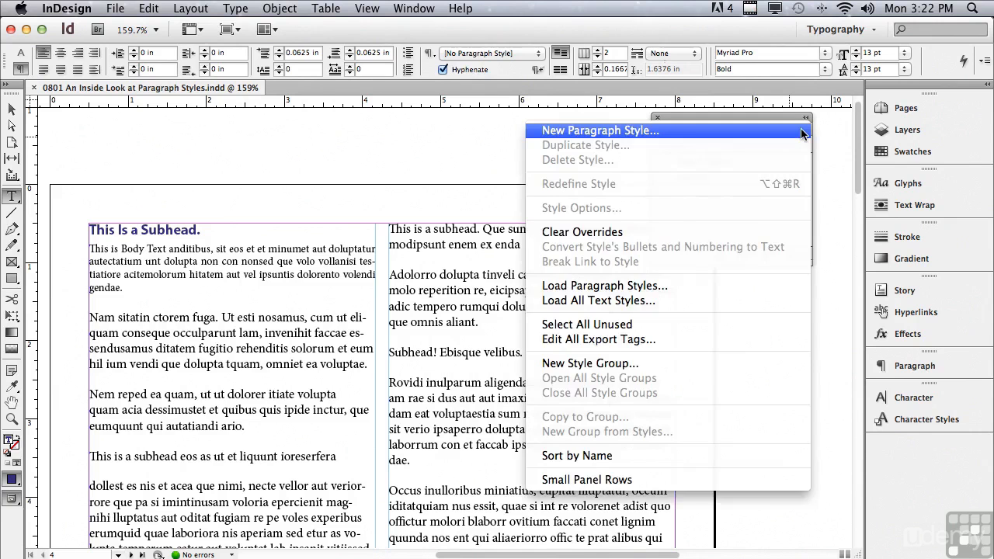
left_click(674, 130)
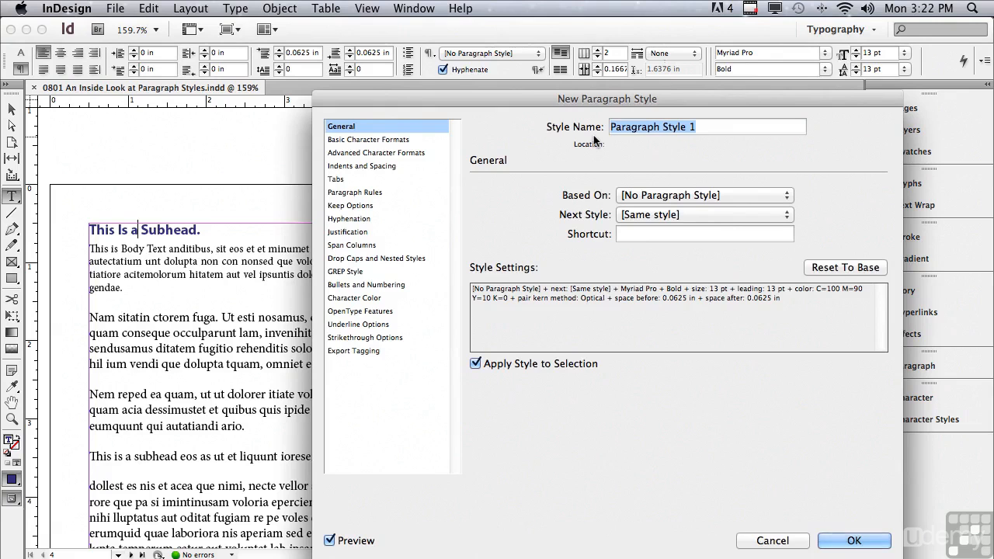
type("Subhead")
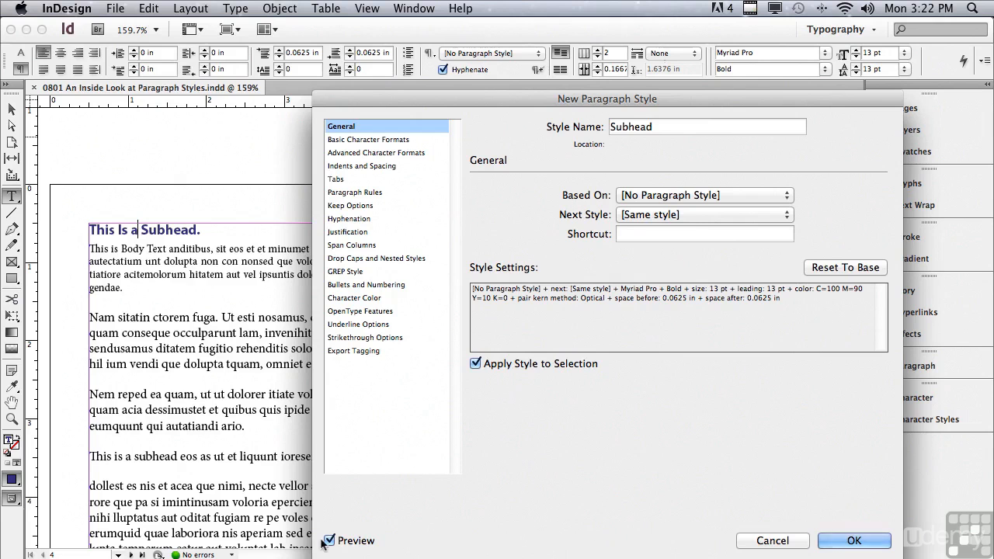
left_click_drag(520, 102, 261, 90)
left_click(378, 224)
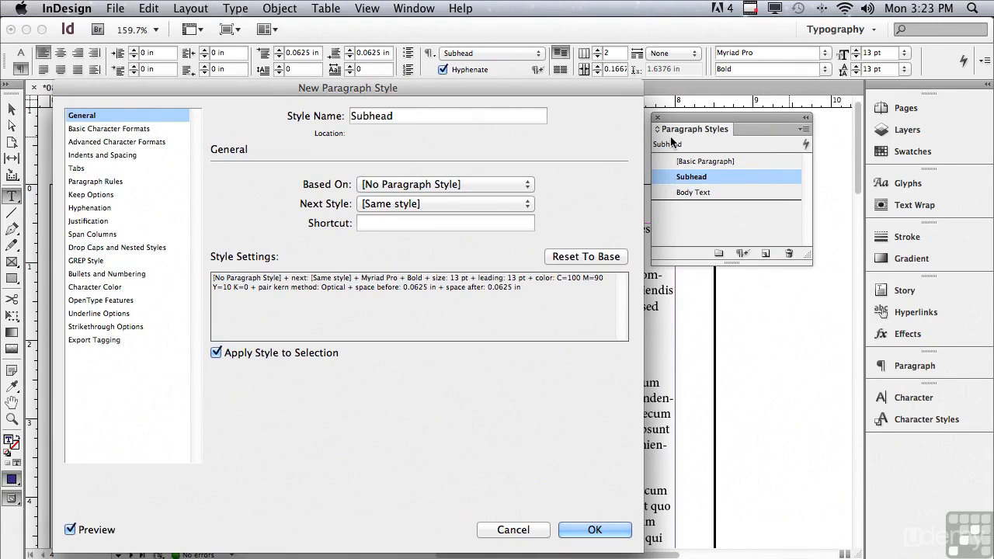
left_click_drag(228, 87, 551, 106)
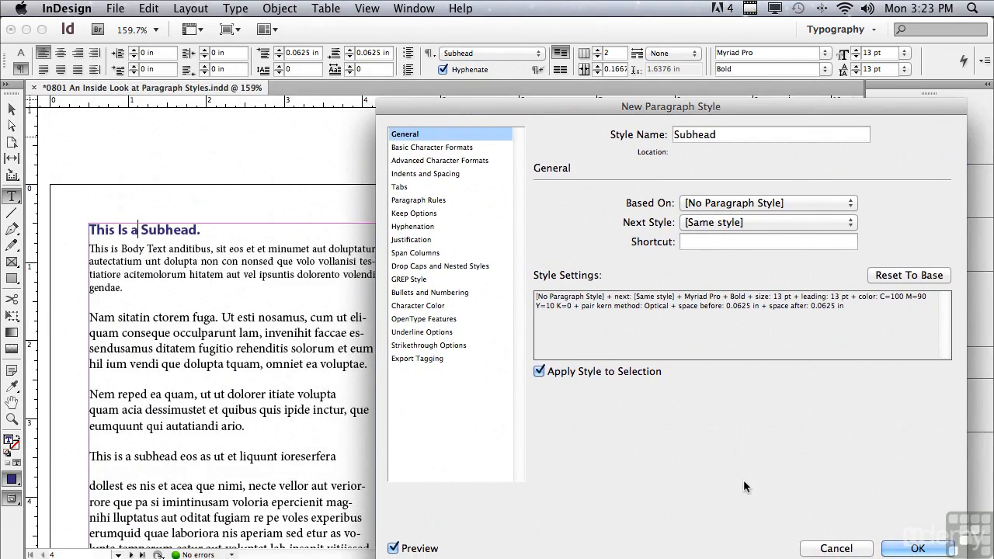
left_click(897, 549)
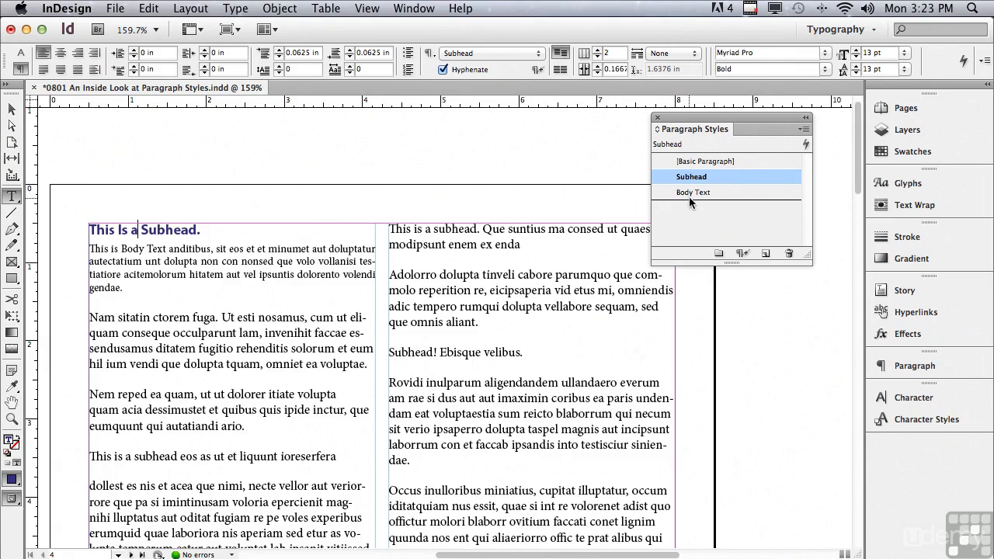
- Apply the Body Text style to all text from the "Nam sitatin" paragraph through the end of the story
left_click_drag(165, 262, 203, 275)
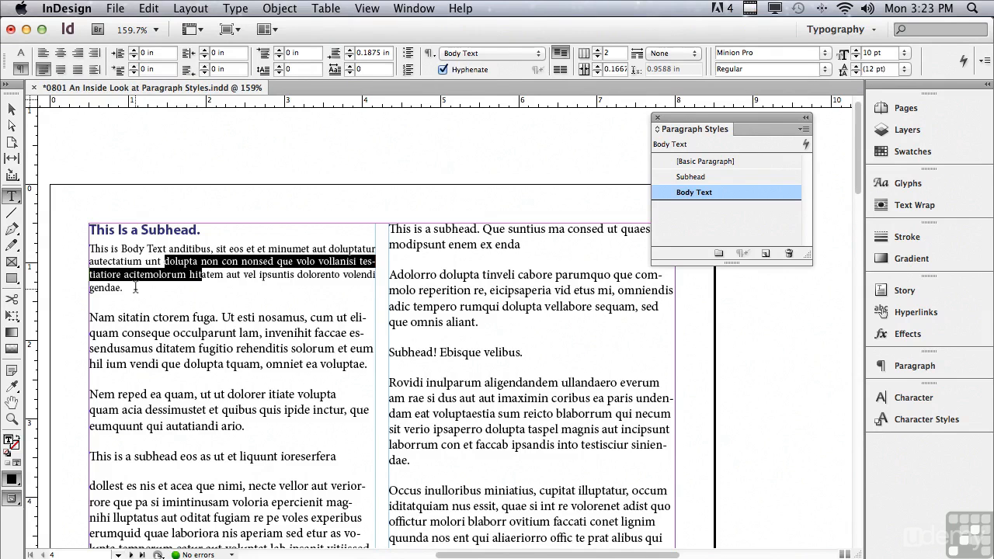
left_click(91, 317)
key("super+shift+End")
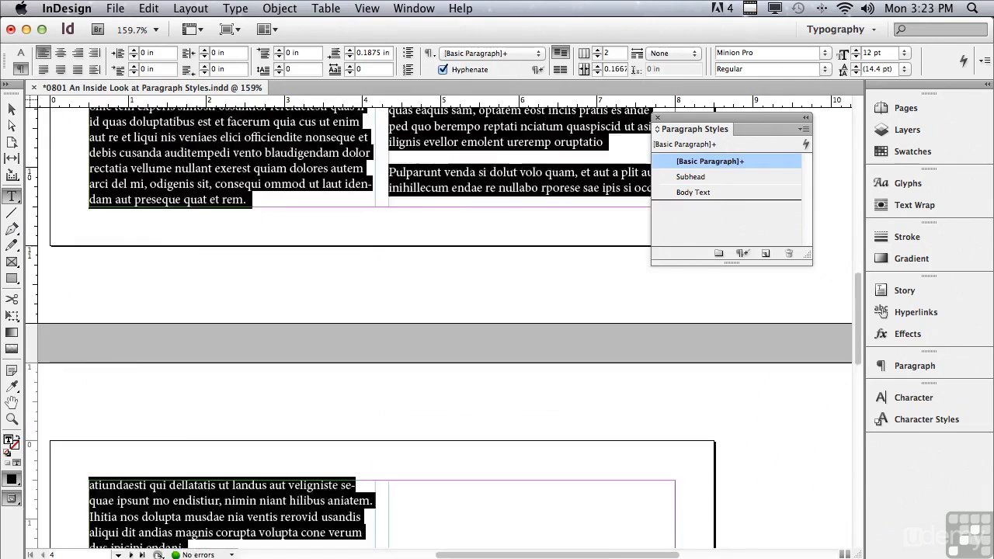
scroll(395, 438, "down", 4)
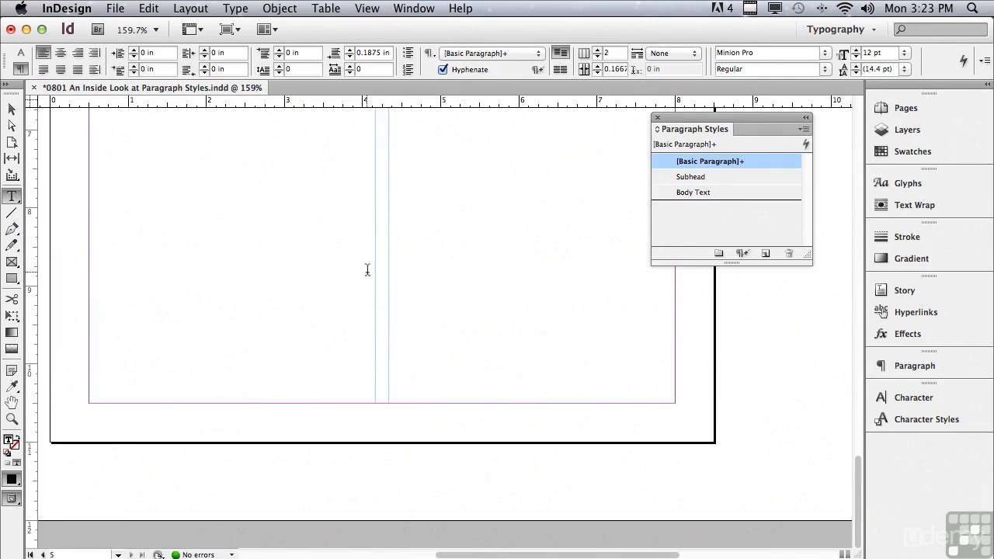
left_click(682, 195)
left_click_drag(860, 472, 746, 103)
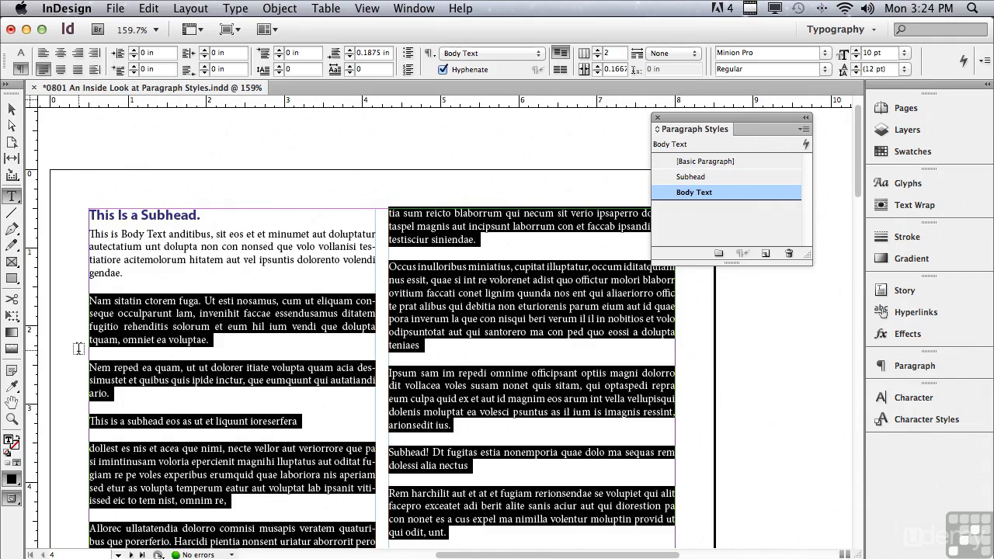
- Apply the Subhead style to the three first-column lines that begin with "This is a subhead"
left_click(151, 421)
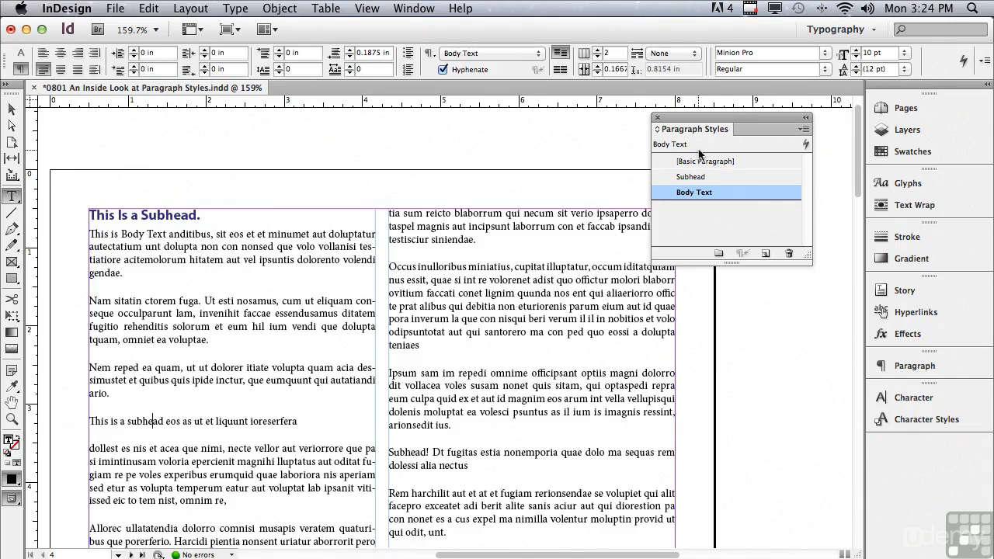
left_click(692, 179)
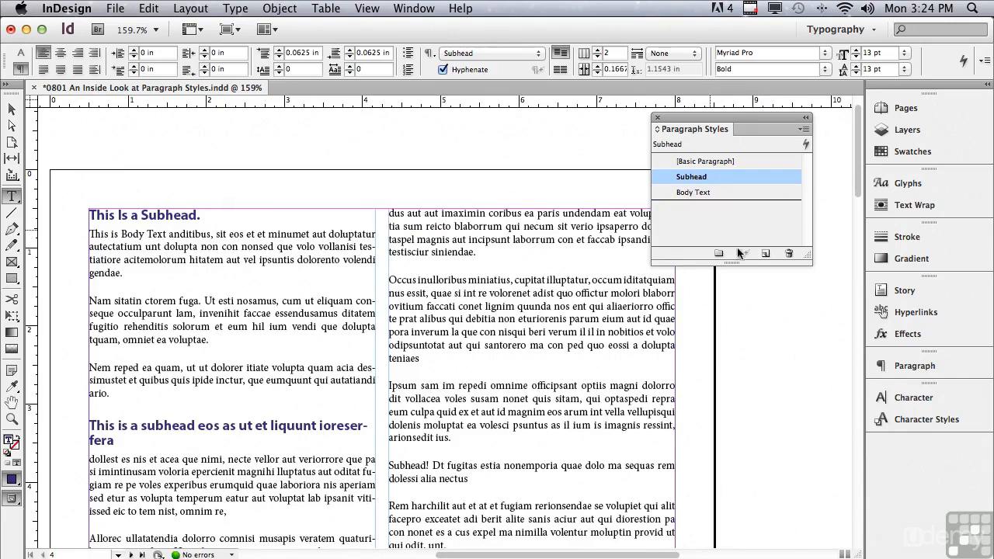
left_click_drag(857, 190, 847, 253)
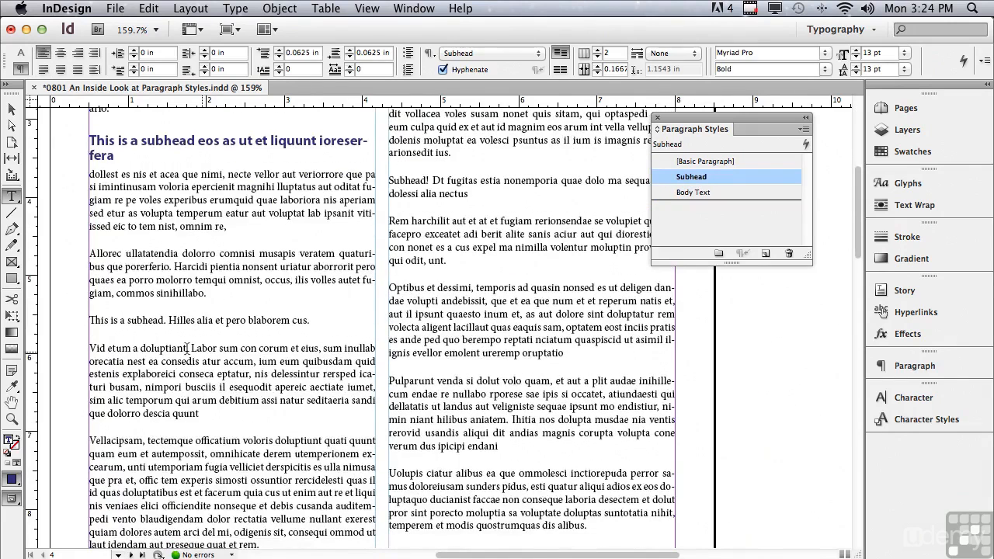
left_click(155, 320)
left_click(685, 179)
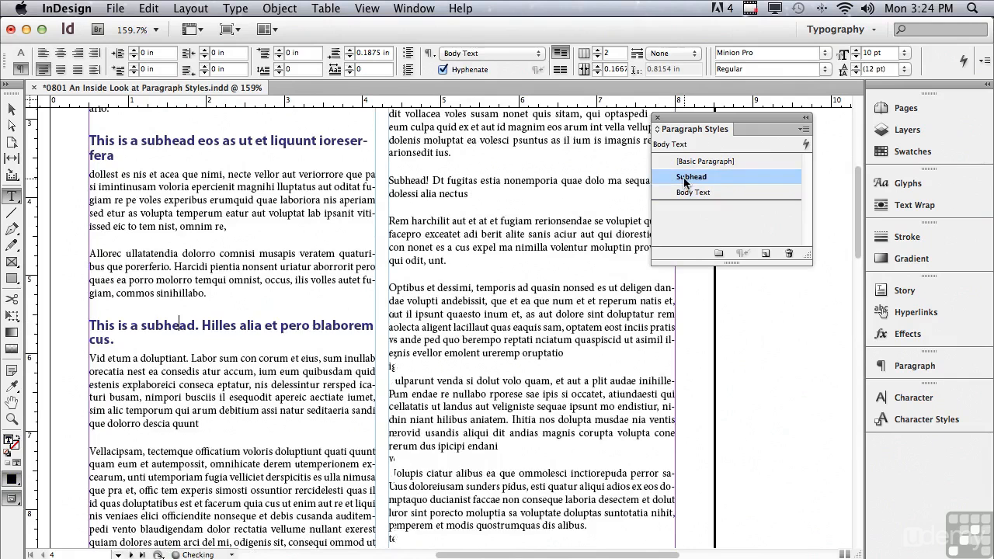
left_click_drag(856, 228, 852, 266)
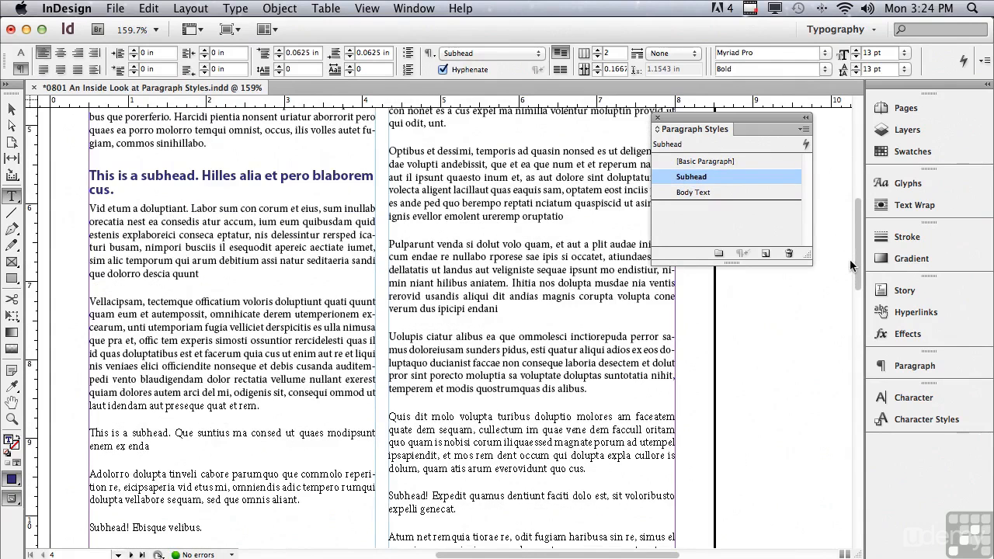
left_click(226, 435)
left_click(697, 177)
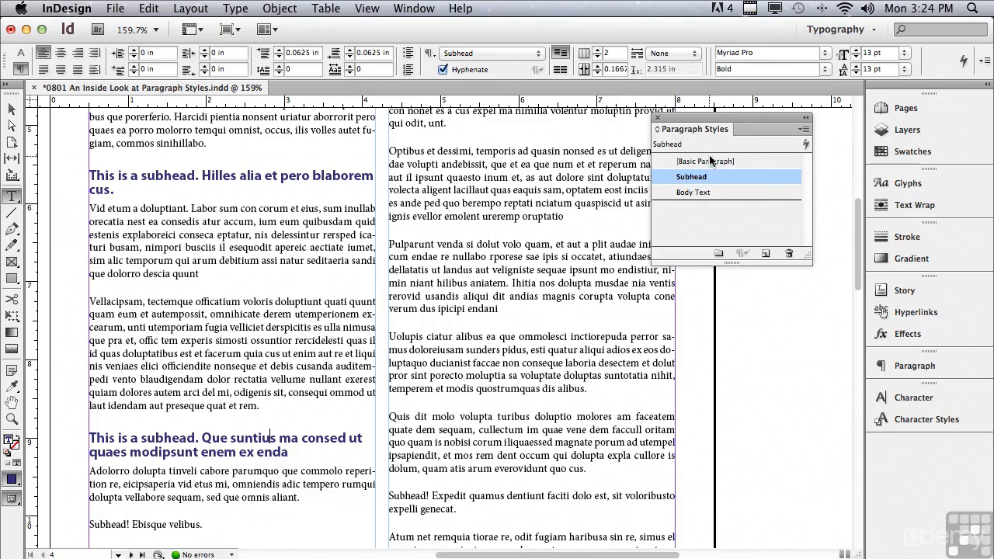
- Assign the shortcut Cmd+Num 1 to the Subhead style and use it to format the line "Subhead! Ebisque velibus."
double_click(697, 177)
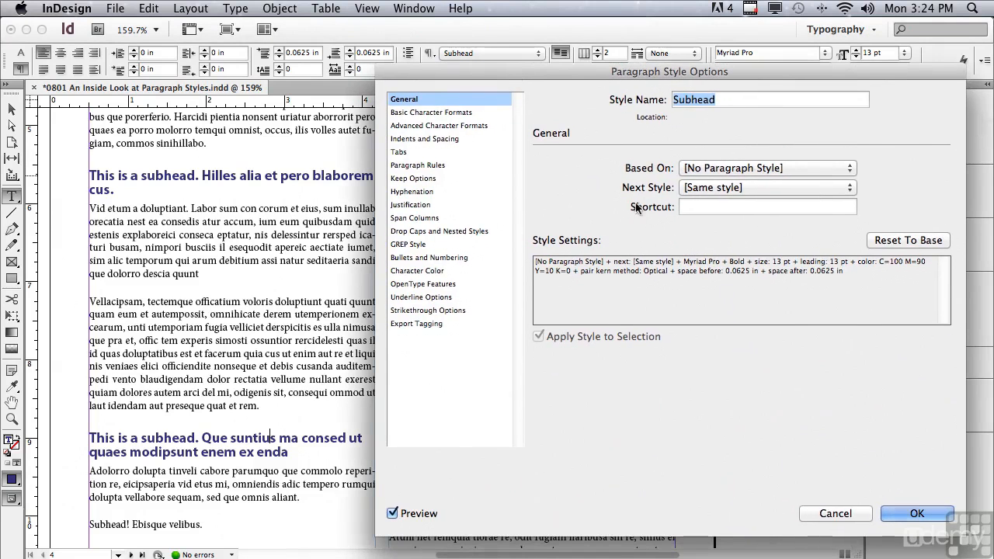
left_click(704, 205)
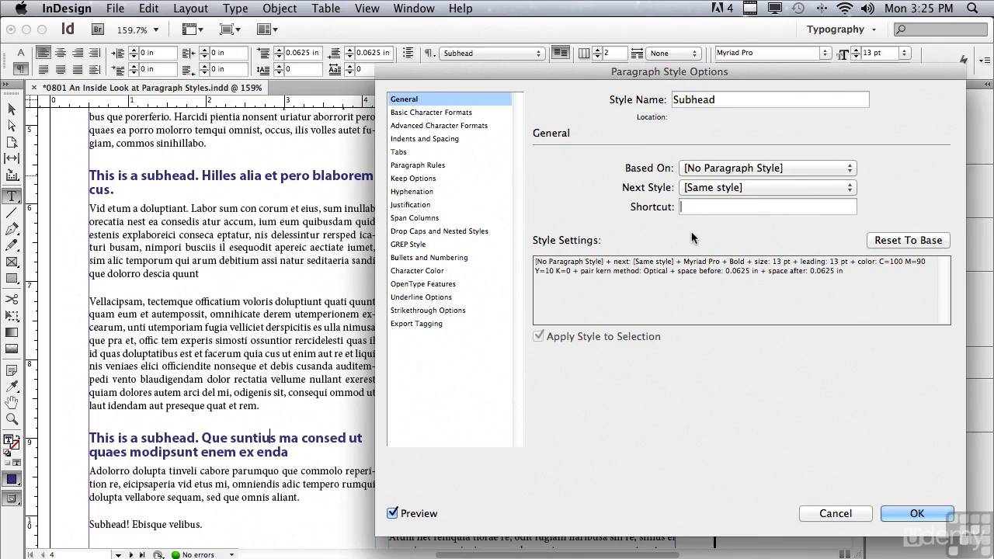
key("super+KP_1")
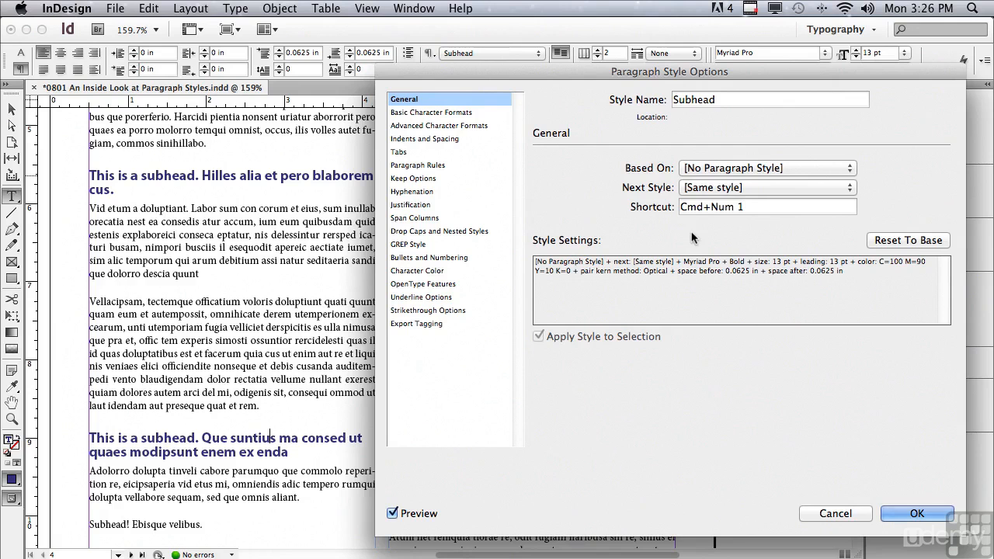
left_click(906, 515)
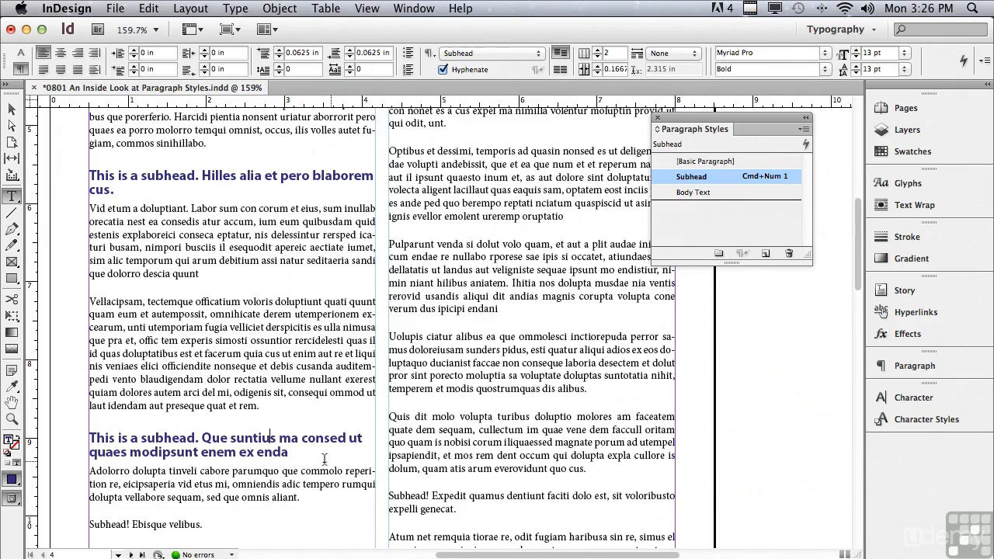
left_click(151, 525)
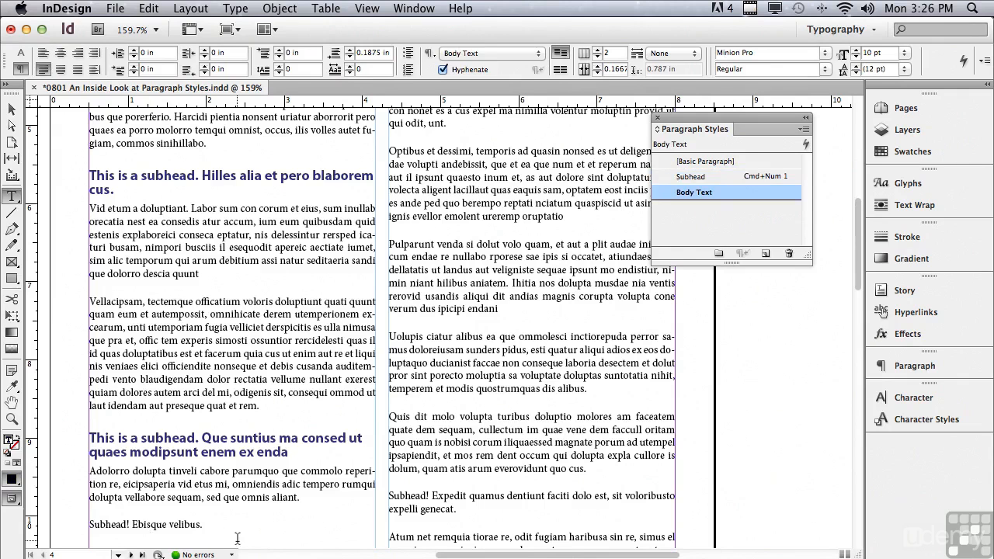
key("super+KP_1")
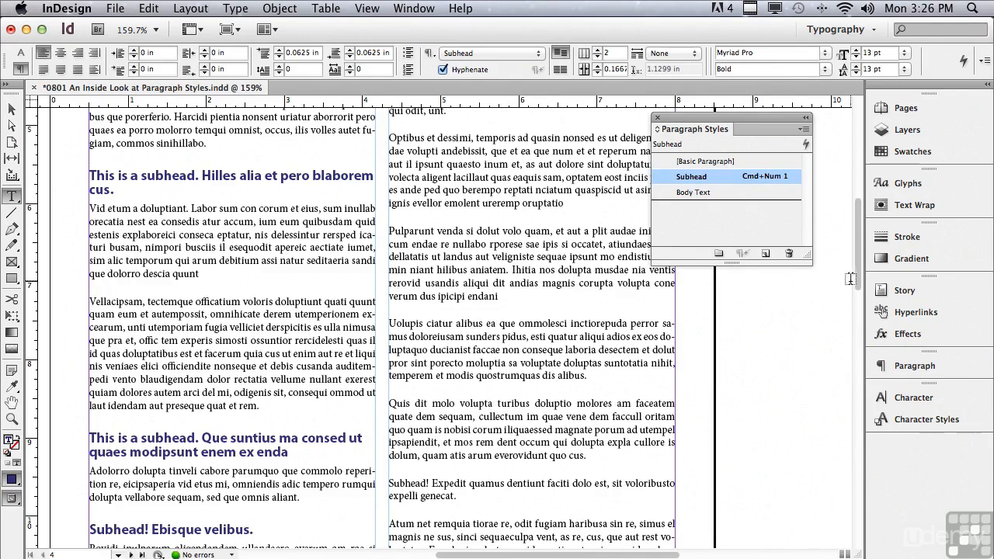
- Copy the formatting of a styled subhead with the Eyedropper onto the second-column lines "Subhead! Dt fugitas" and "Subhead! Expedit quamus"
scroll(860, 287, "down", 3)
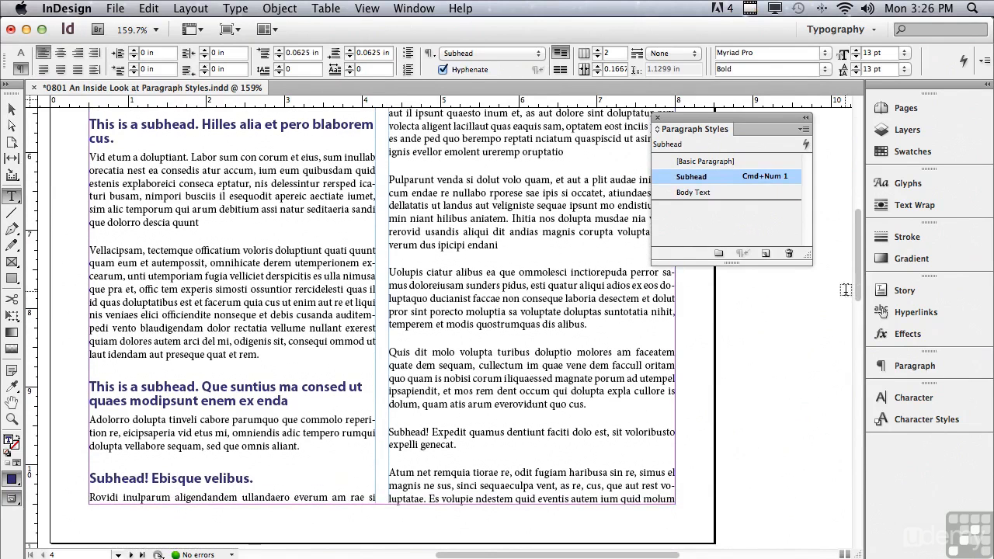
left_click(90, 478)
left_click_drag(91, 478, 114, 479)
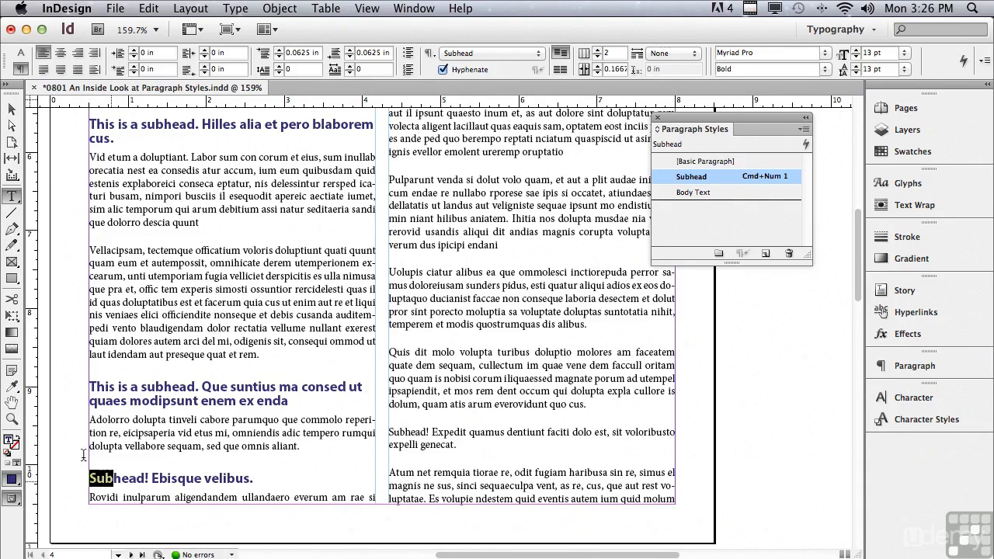
left_click(12, 389)
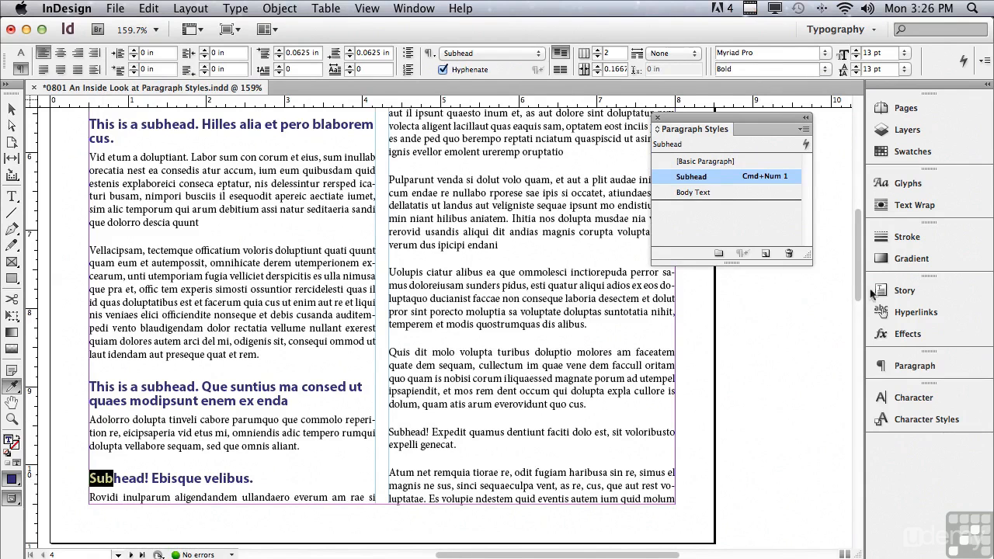
scroll(854, 268, "up", 2)
left_click_drag(852, 267, 853, 200)
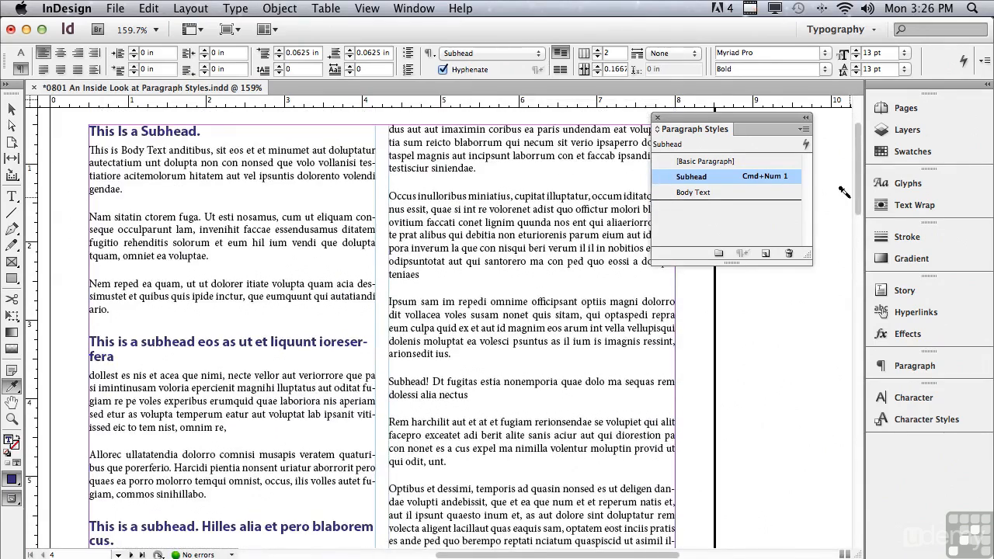
left_click(384, 378)
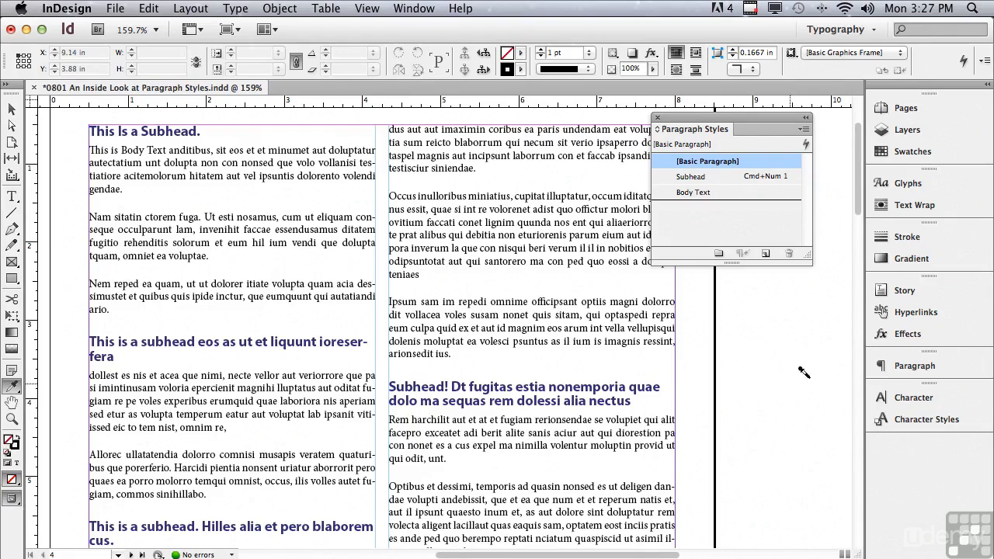
scroll(853, 206, "down", 2)
left_click_drag(853, 207, 838, 268)
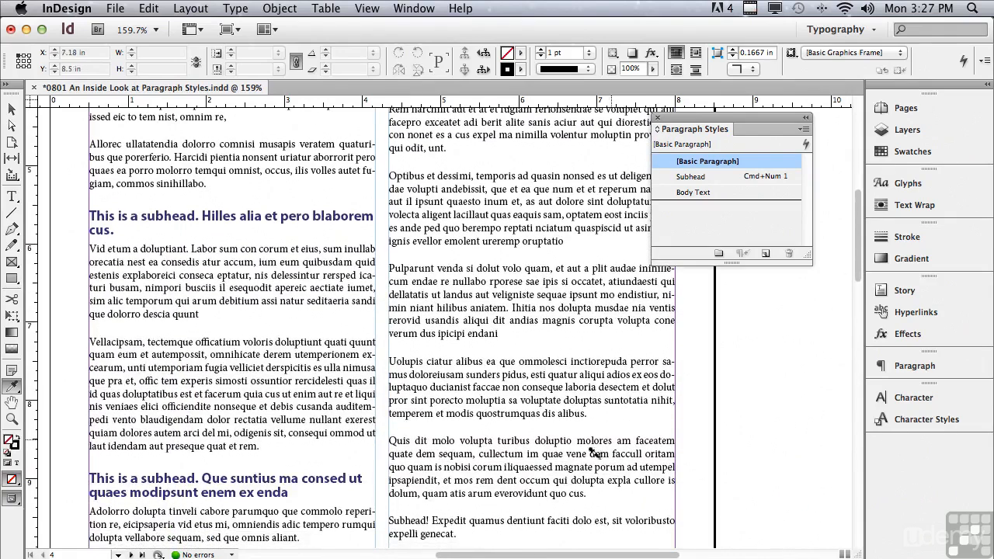
left_click(479, 518)
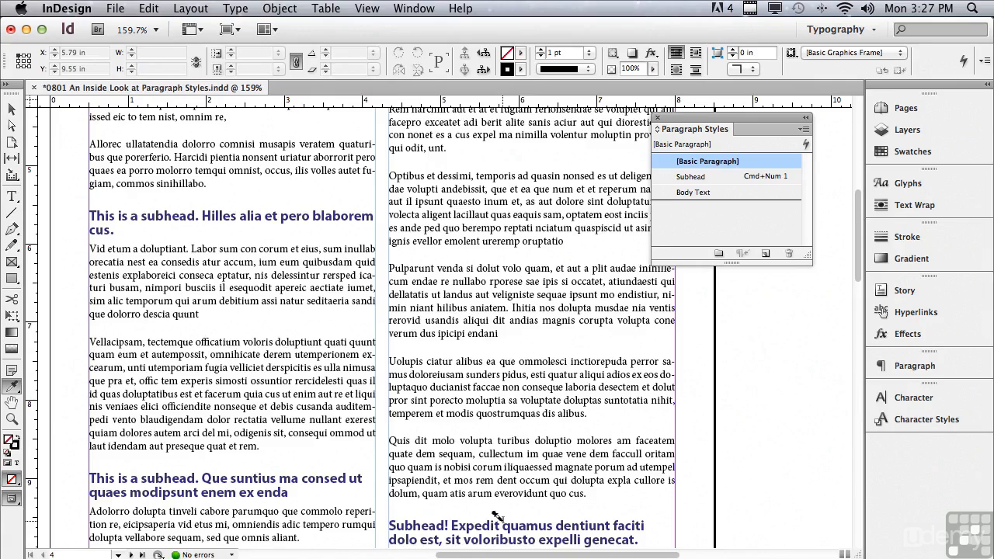
- Centre the heading "This Is a Subhead." at the start of the first column and colour its text C=15 M=100 Y=100 K=0
left_click_drag(854, 226, 817, 131)
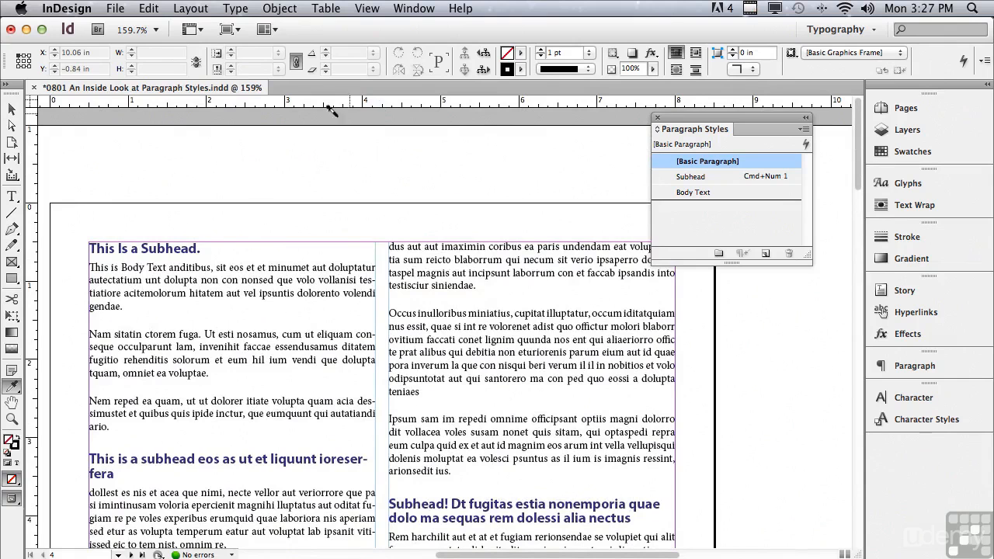
left_click(13, 197)
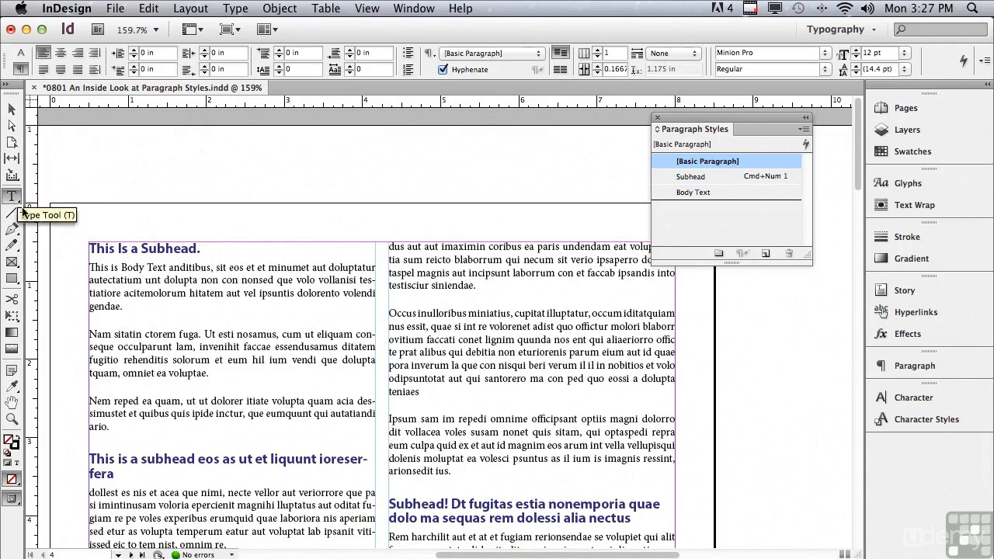
left_click_drag(90, 248, 211, 248)
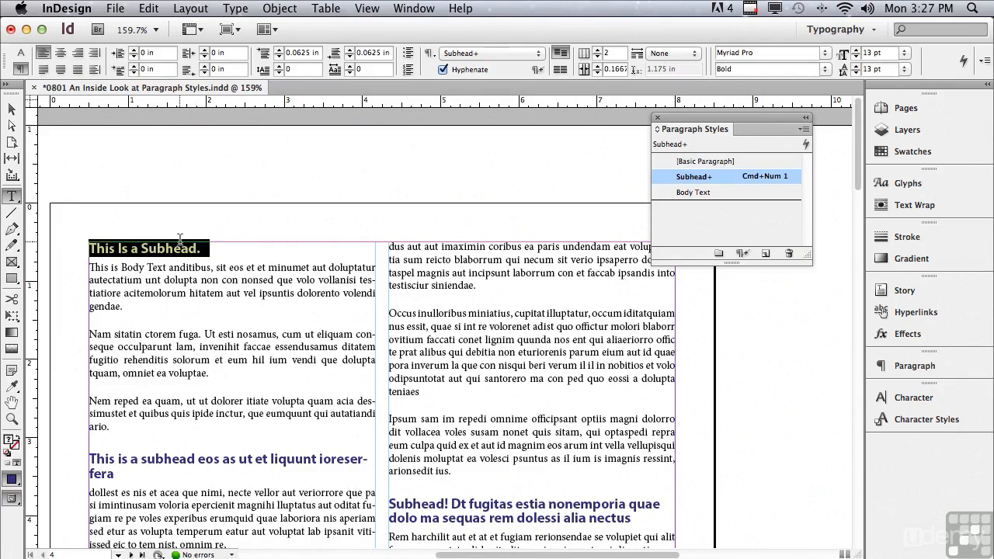
left_click(60, 52)
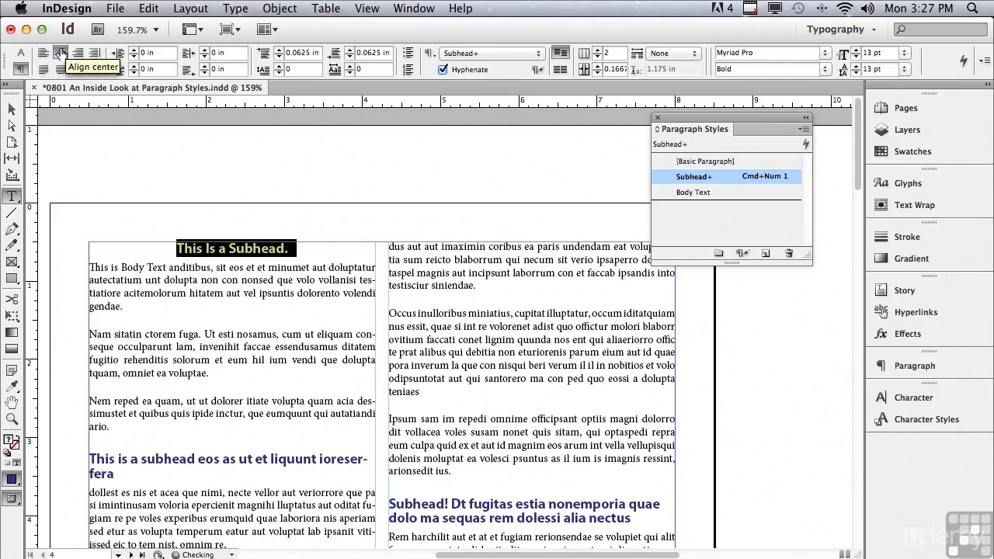
left_click(902, 153)
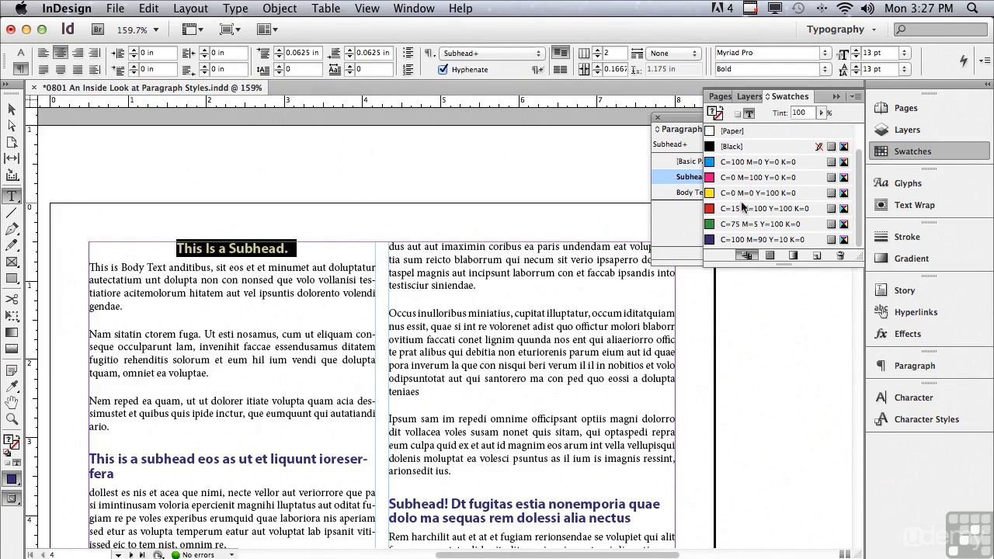
left_click(708, 209)
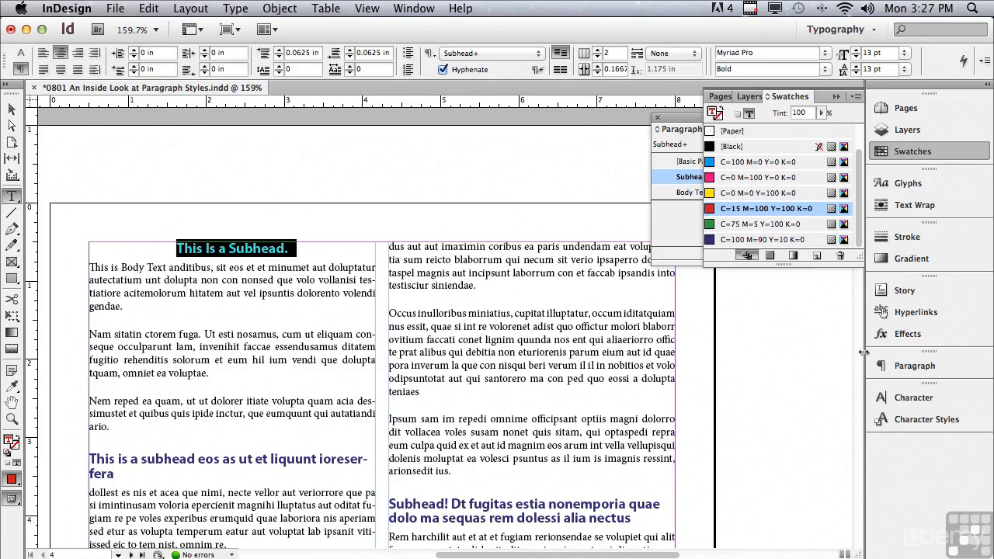
- Set the selected heading's font size to 15 pt and its leading to 15 pt
left_click(901, 397)
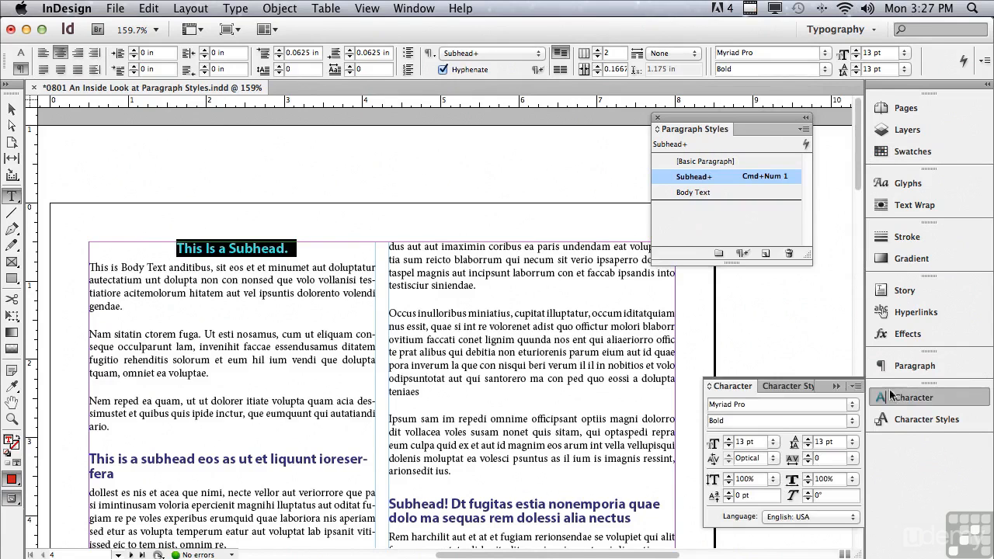
left_click(729, 439)
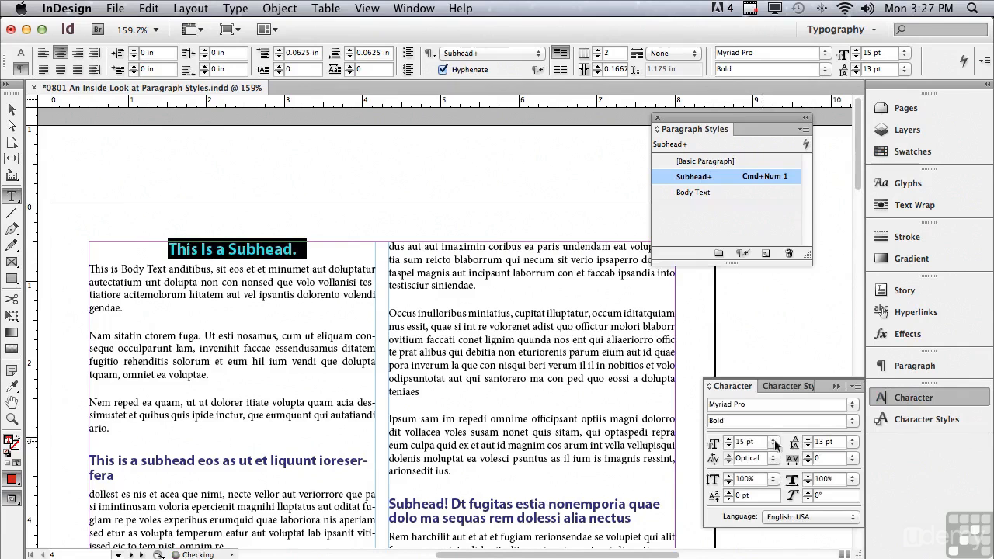
left_click(808, 439)
left_click(809, 439)
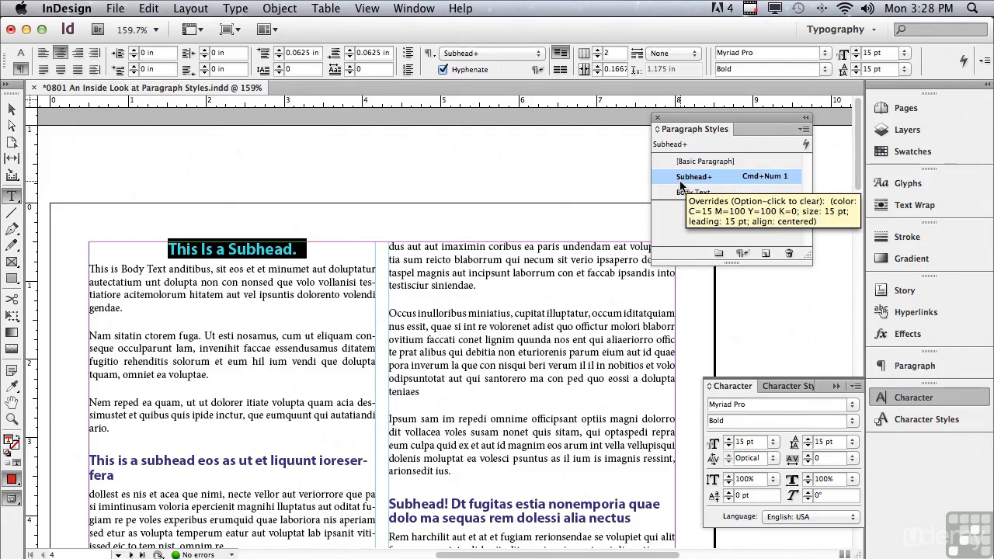
- Redefine the Subhead style from the selected heading's formatting, deselect the text, and review the style's settings in its options
mouse_move(709, 181)
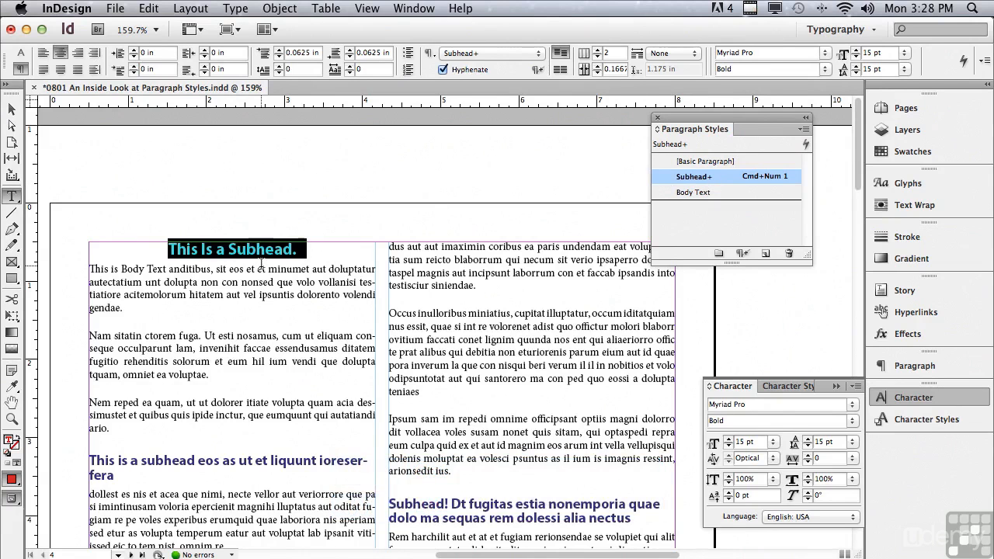
left_click(805, 130)
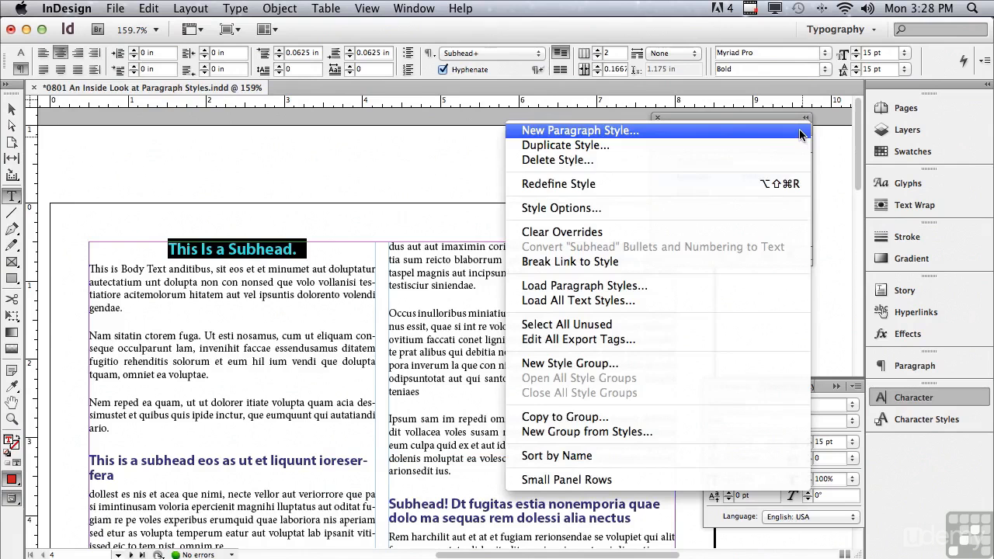
left_click(772, 184)
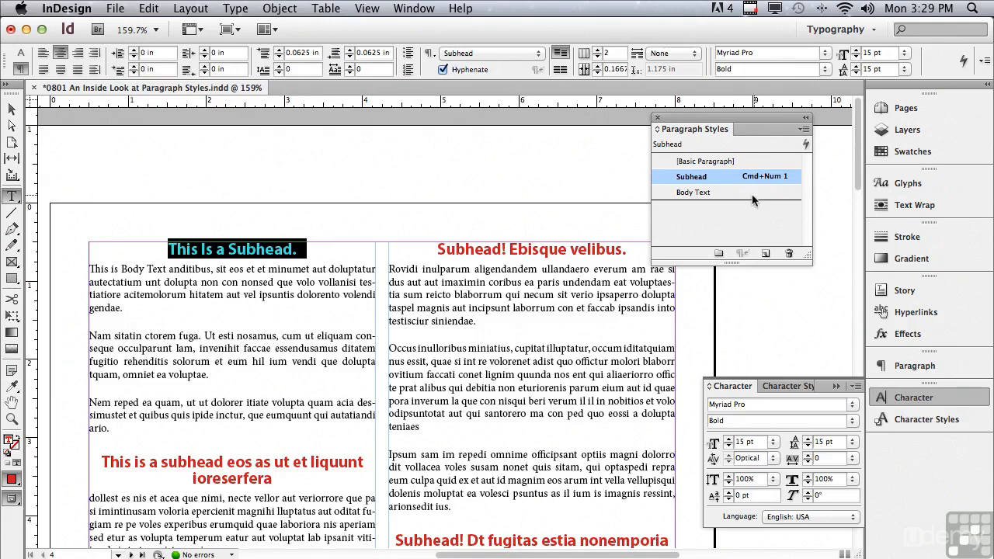
key("super+shift+a")
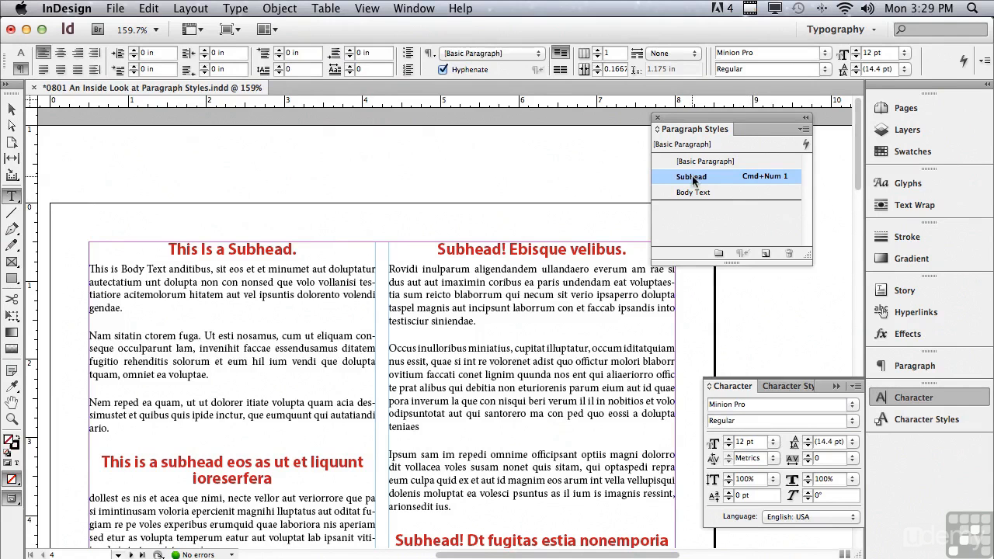
double_click(692, 177)
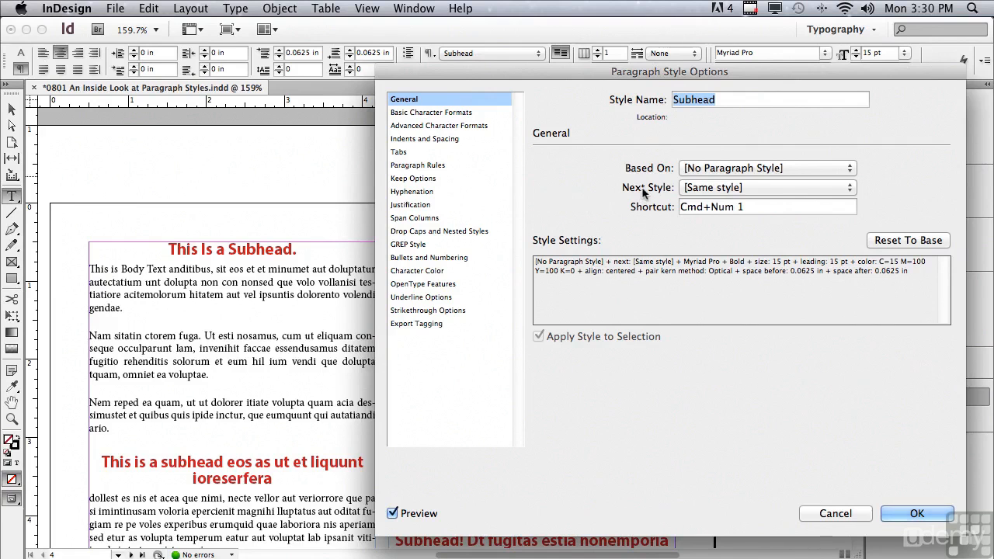
left_click(918, 514)
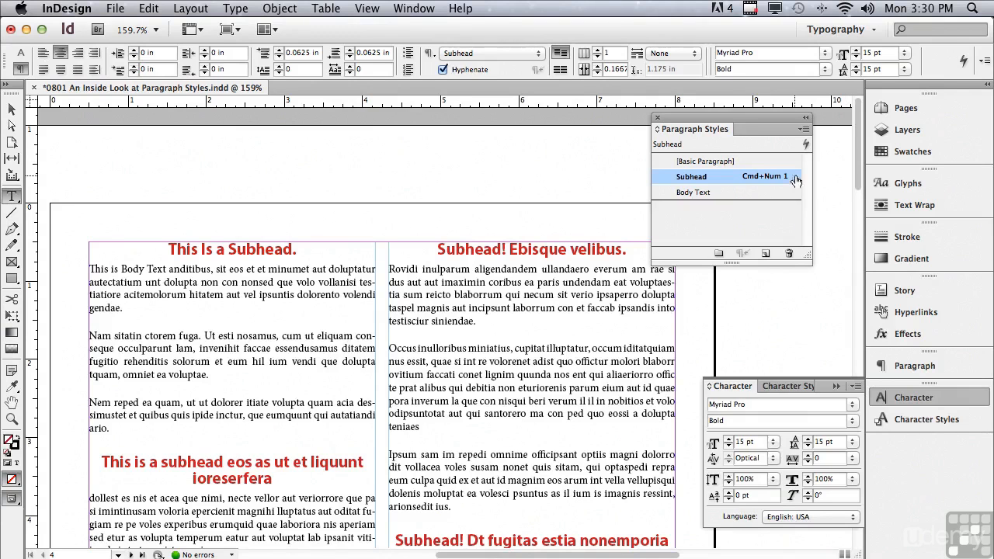
- Select all unused paragraph styles, and sort the paragraph style list by name
left_click(805, 131)
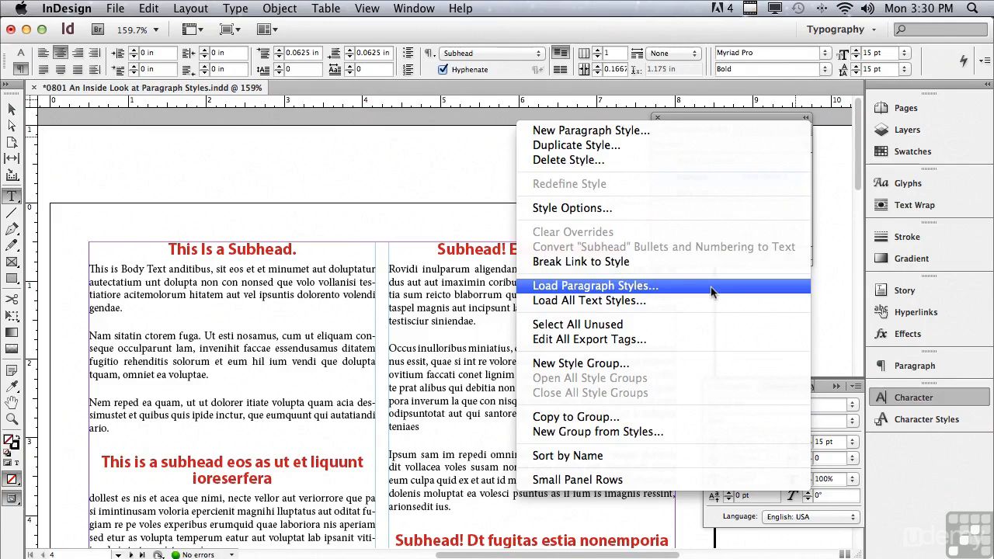
left_click(694, 323)
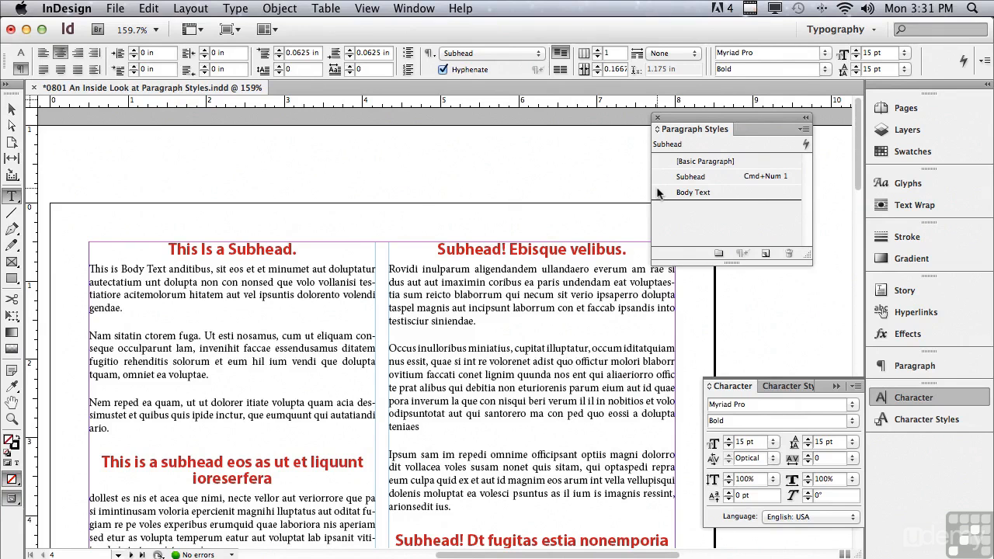
left_click(804, 129)
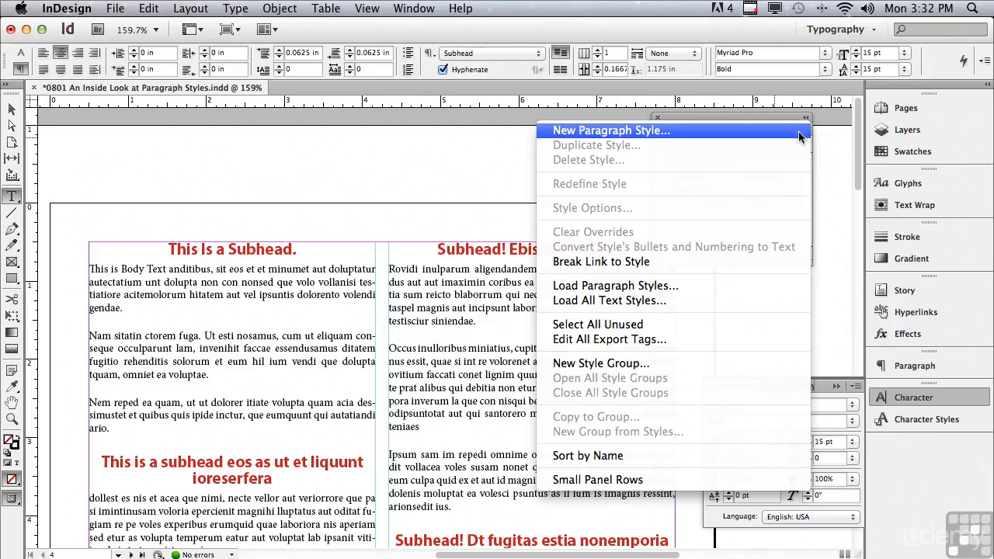
left_click(664, 459)
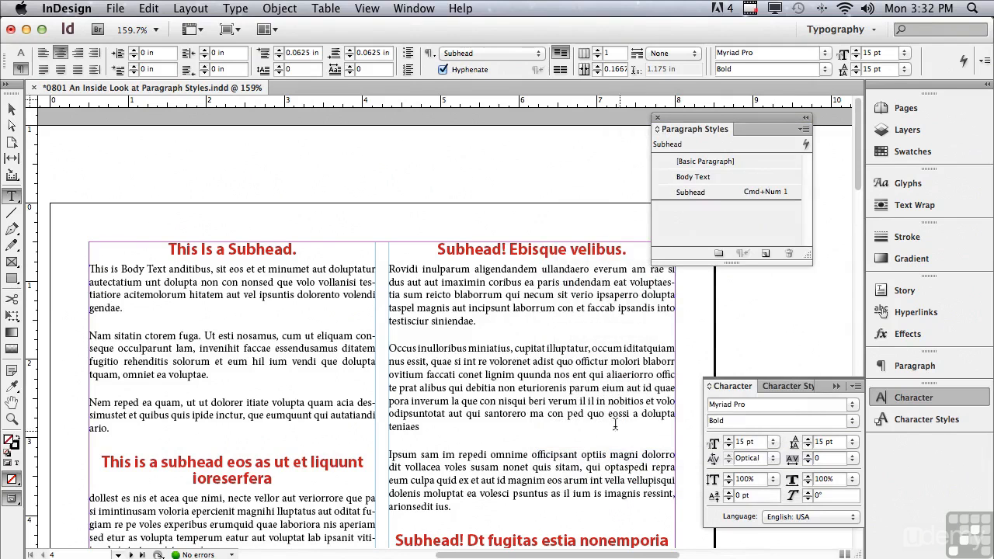